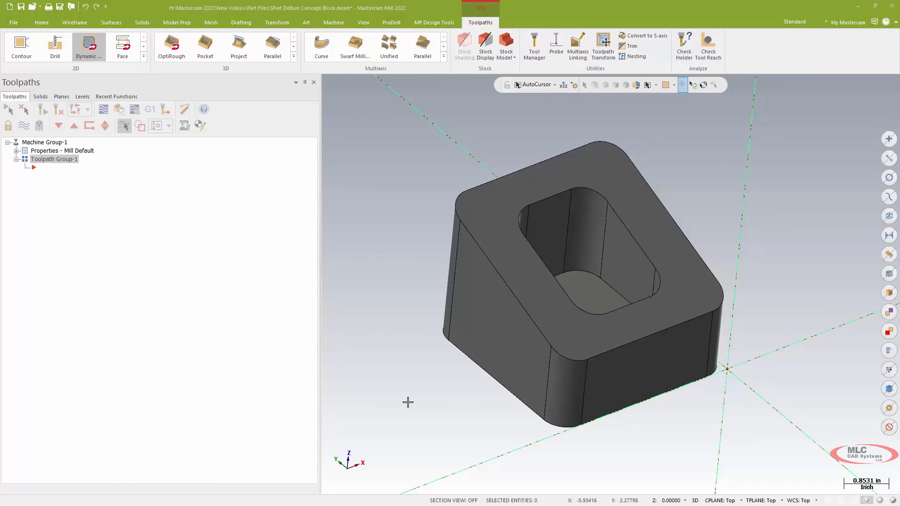
# Orbit the block slightly and expand the full Multiaxis toolpath gallery
pyautogui.moveTo(417, 383); pyautogui.dragTo(418, 387, button='middle')
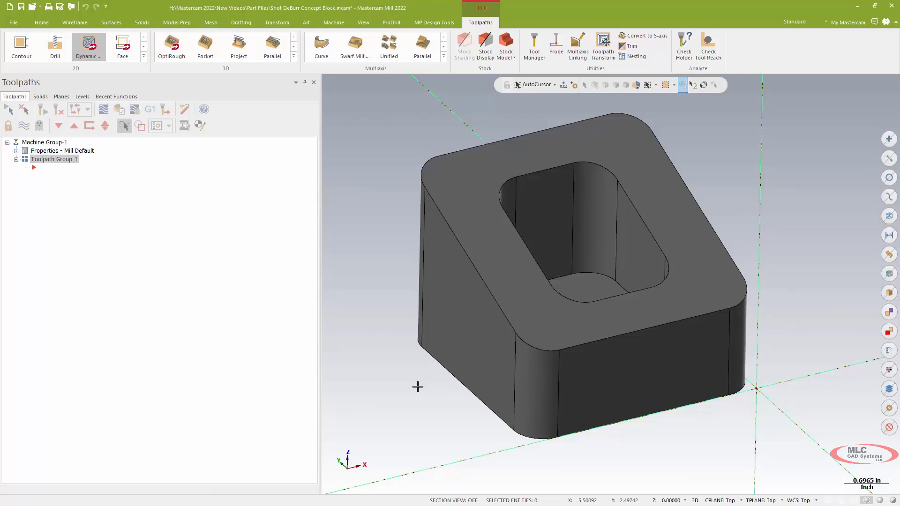
pyautogui.click(445, 59)
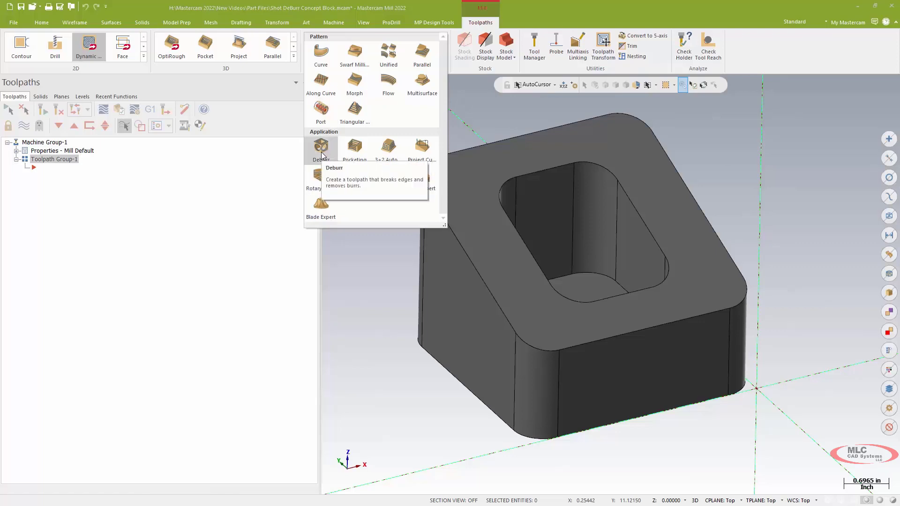
# Create a Deburr toolpath using tool 309, the 3/8 ball endmill, and show its Cut Pattern page
pyautogui.click(321, 146)
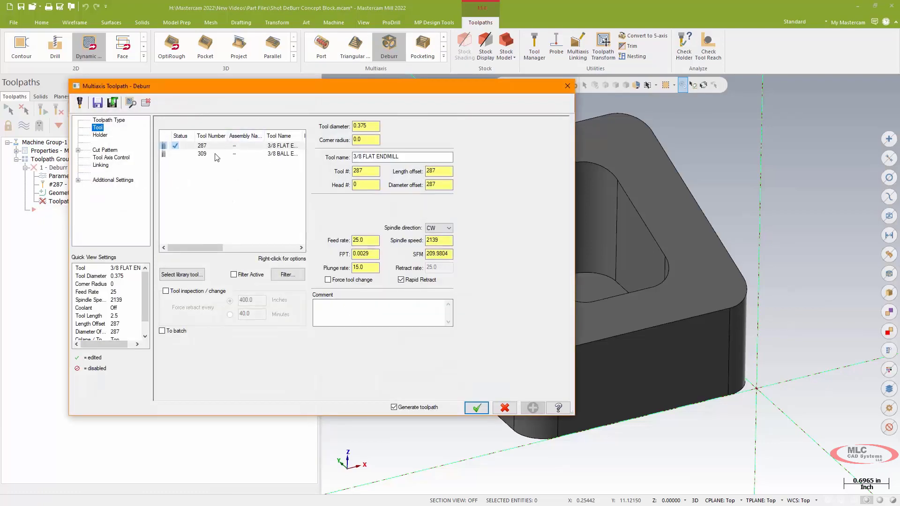
pyautogui.click(286, 155)
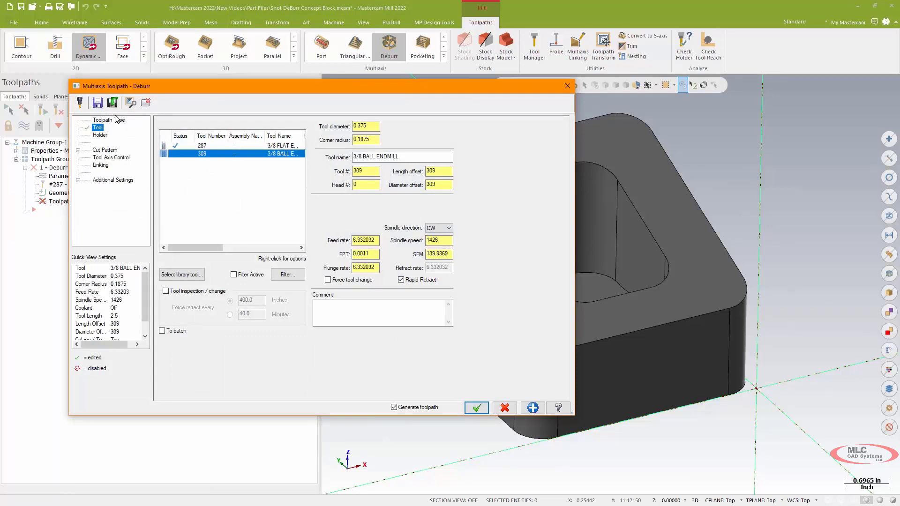
pyautogui.click(104, 153)
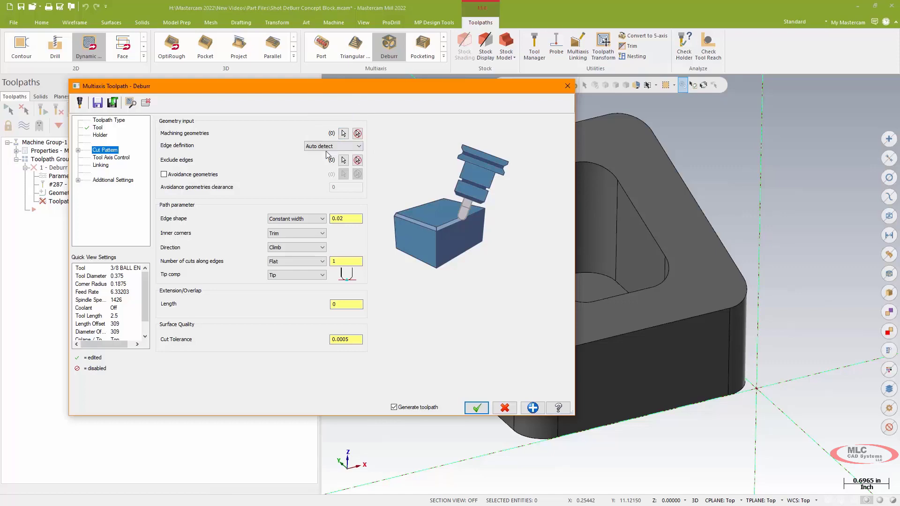
# Select the entire solid as Deburr machining geometry and set Edge definition to User defined
pyautogui.click(343, 134)
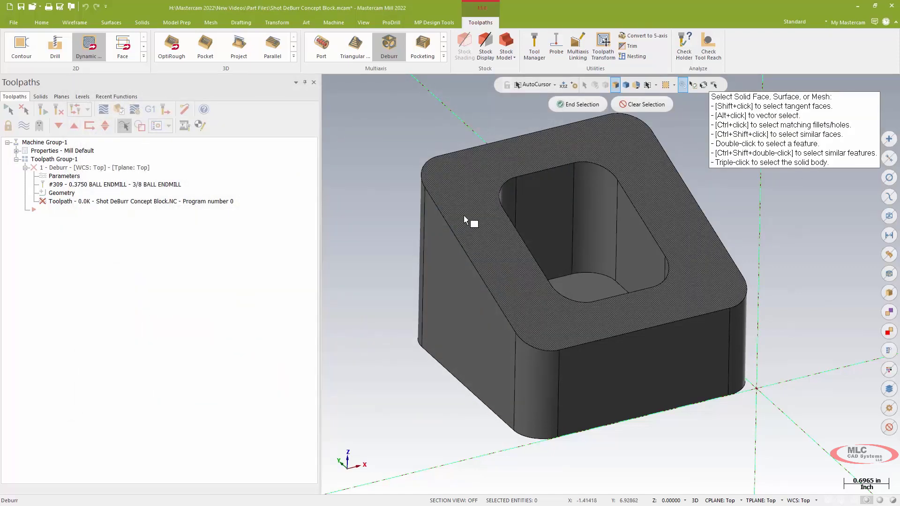
pyautogui.tripleClick(465, 219)
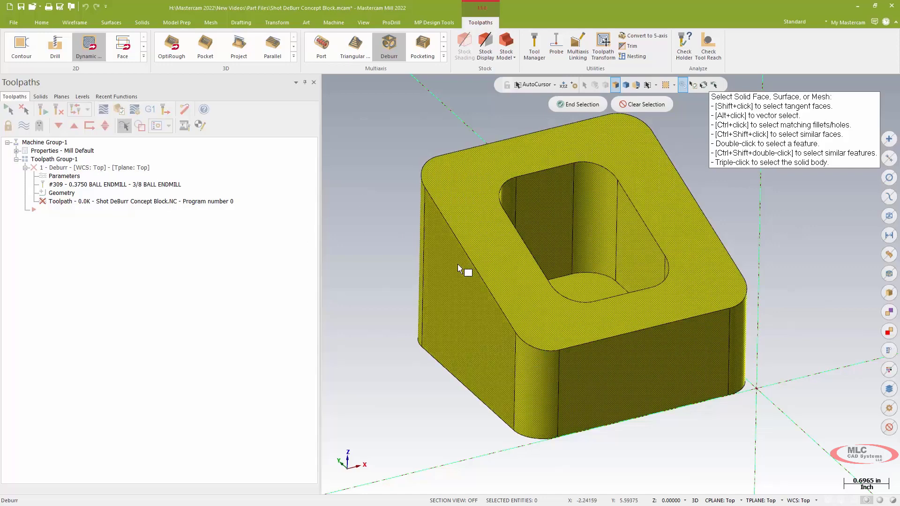
pyautogui.moveTo(459, 266); pyautogui.dragTo(573, 110, button='middle')
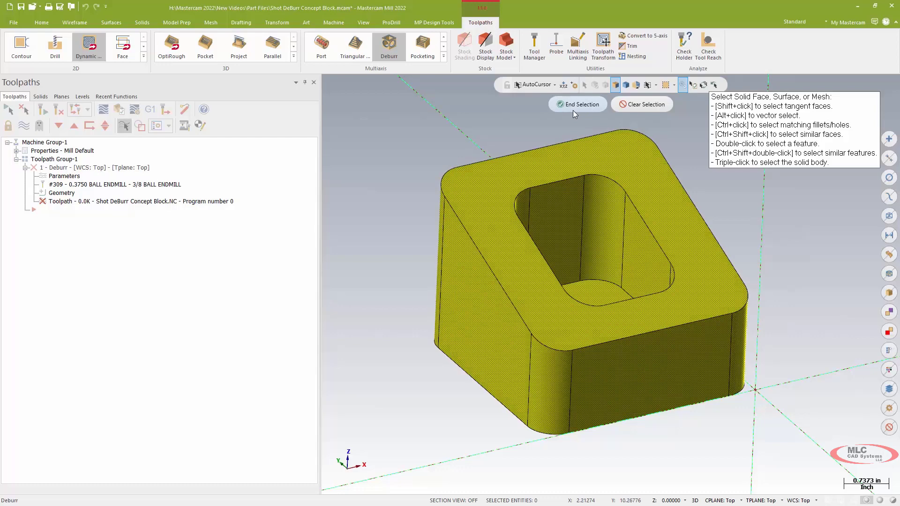
pyautogui.click(573, 106)
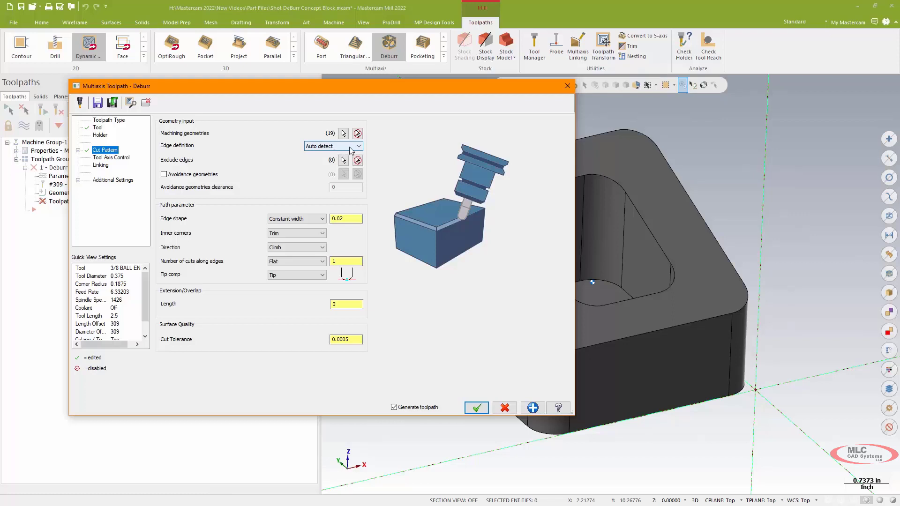
pyautogui.click(343, 148)
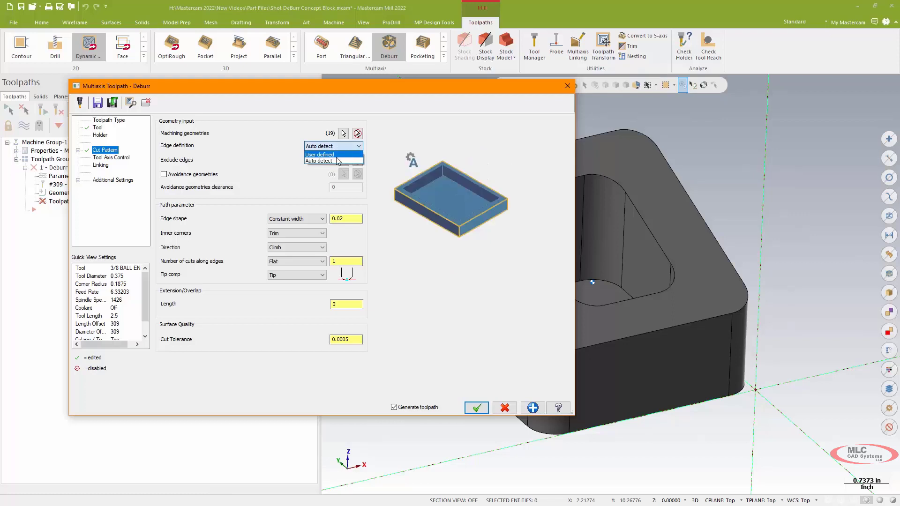
pyautogui.click(330, 155)
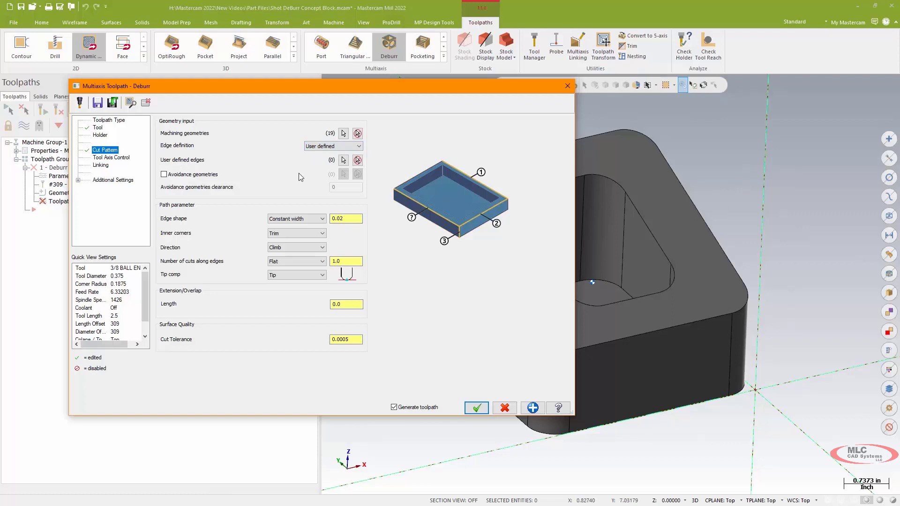
# Chain the outer loop of the block's top face as the user-defined deburr edge
pyautogui.click(343, 159)
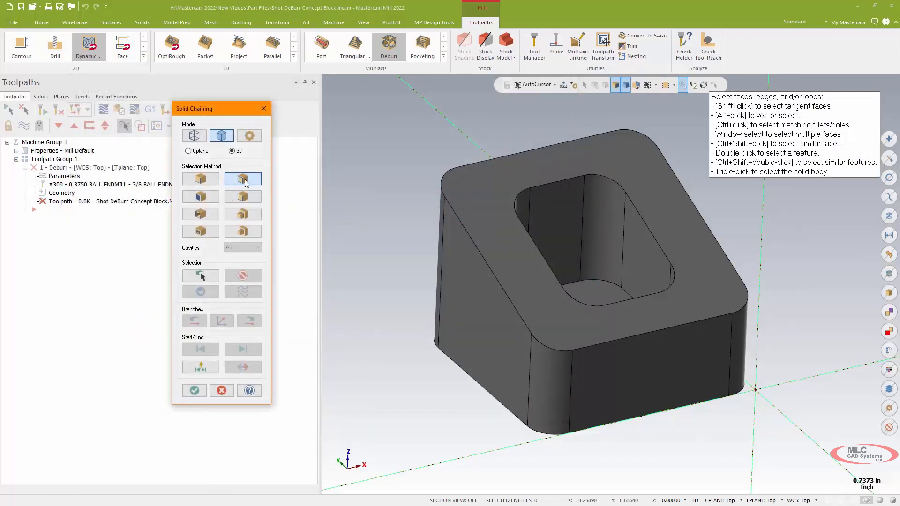
pyautogui.click(472, 165)
pyautogui.hotkey('alt', 'Left')
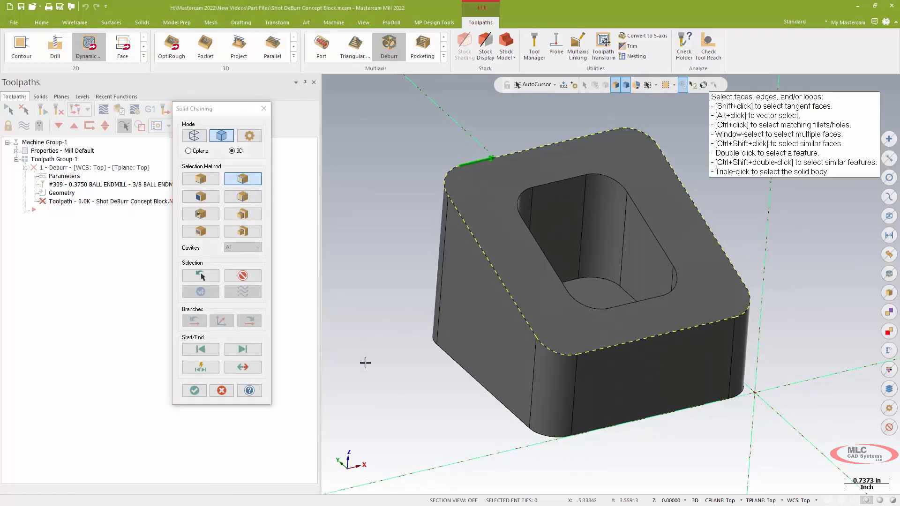
pyautogui.click(194, 390)
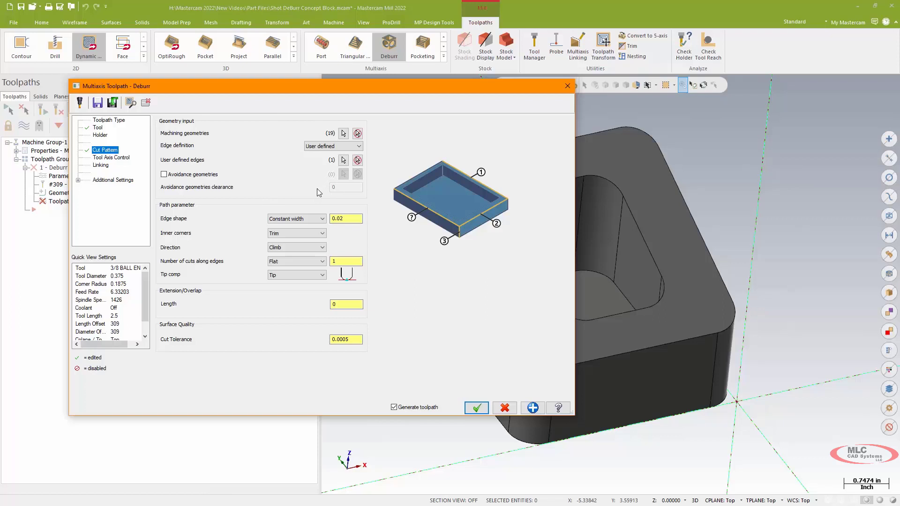
# Keep the Constant width edge shape and set its width to 0.06
pyautogui.click(296, 219)
pyautogui.click(295, 224)
pyautogui.doubleClick(340, 218)
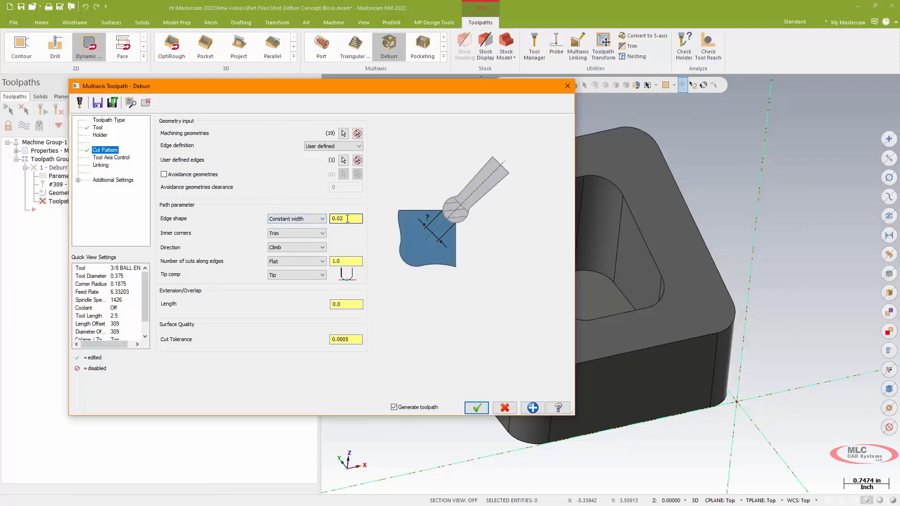
pyautogui.write('.0')
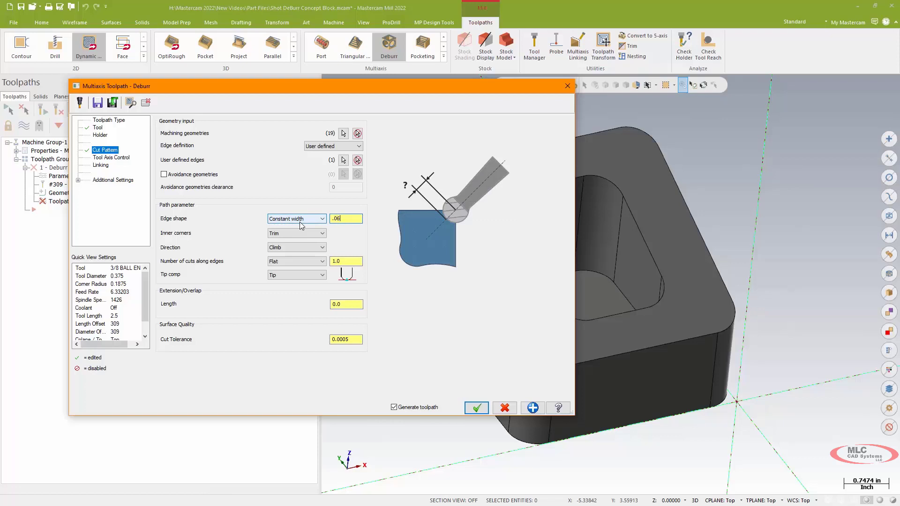
pyautogui.press('Tab')
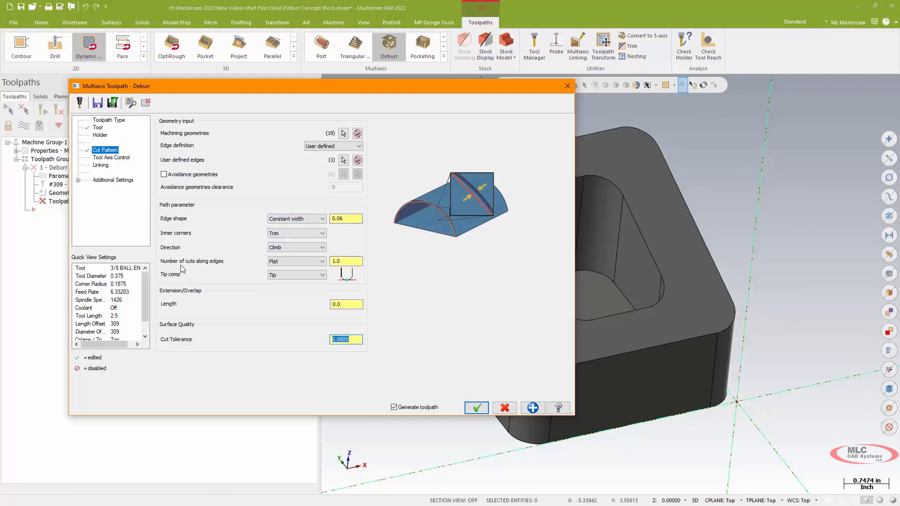
# Spread 5 cuts around a rounded edge, then show the Tool Axis Control page
pyautogui.click(289, 264)
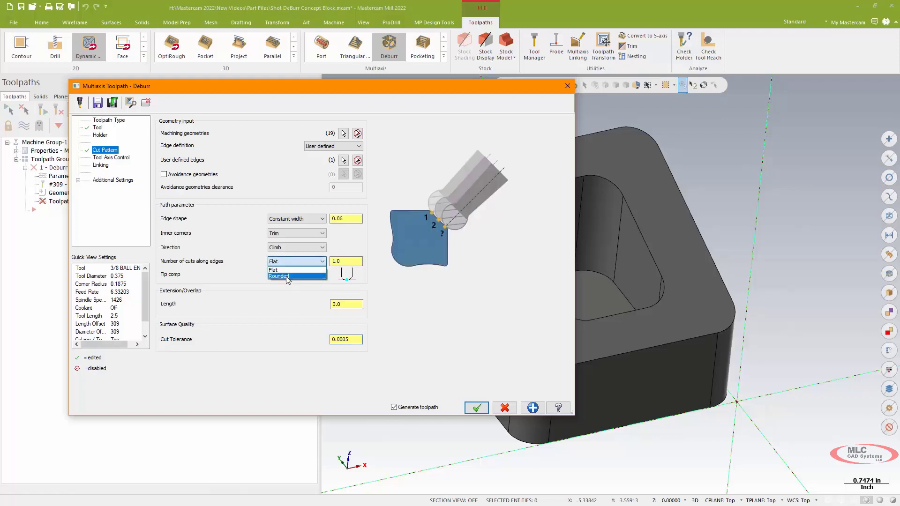
pyautogui.click(287, 277)
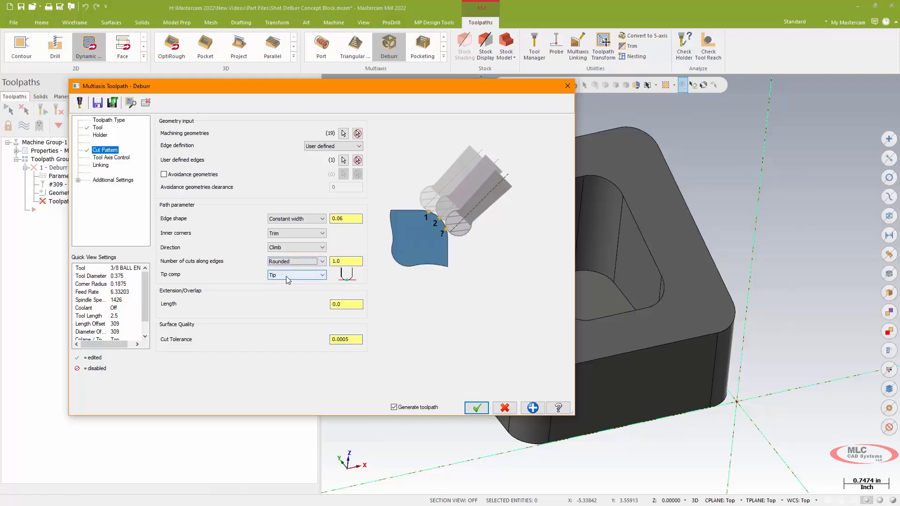
pyautogui.doubleClick(345, 261)
pyautogui.write('5')
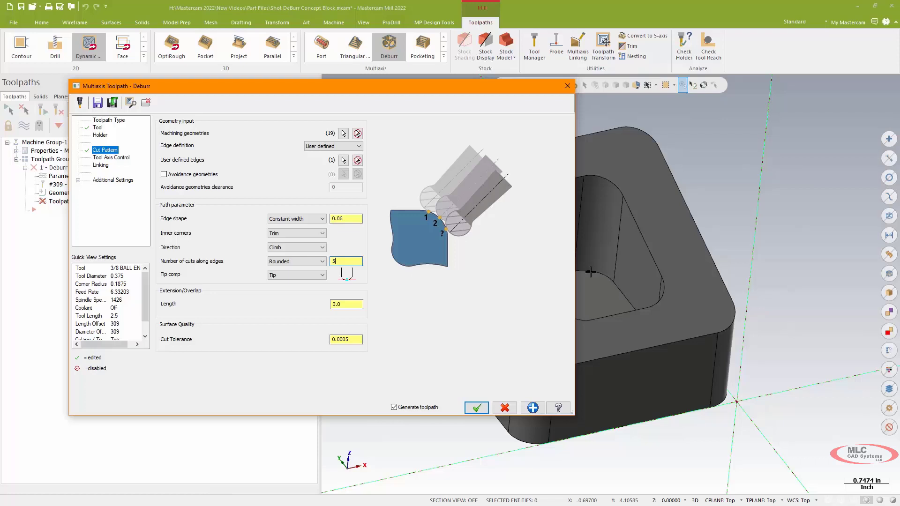
pyautogui.press('Tab')
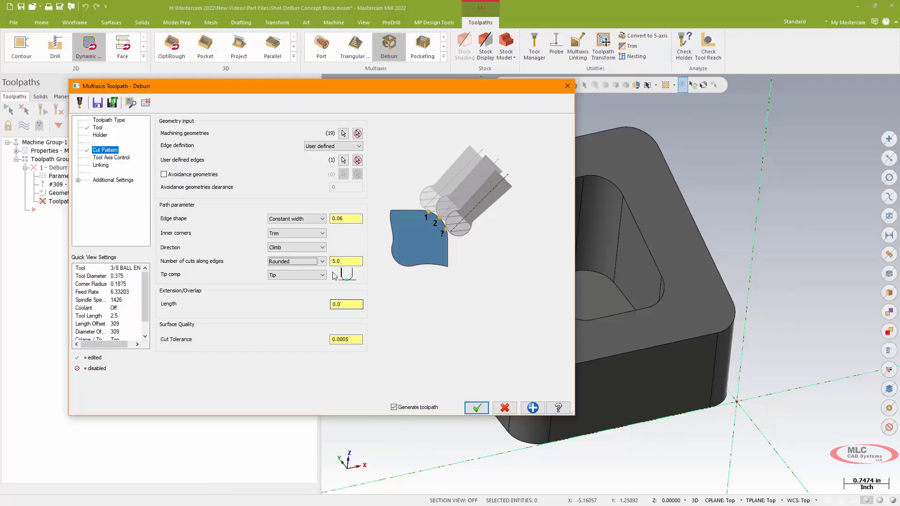
pyautogui.click(336, 305)
pyautogui.click(121, 159)
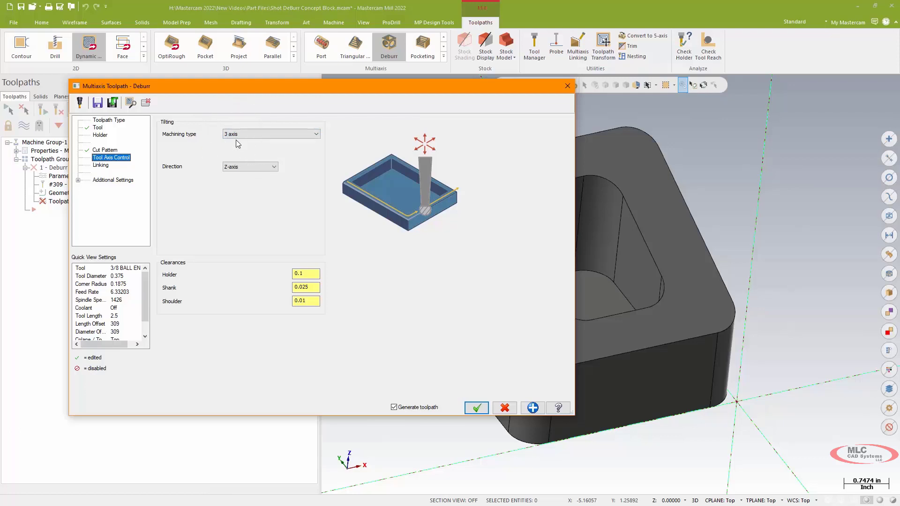
# On the Linking page, set a user-defined clearance height of 4
pyautogui.click(100, 166)
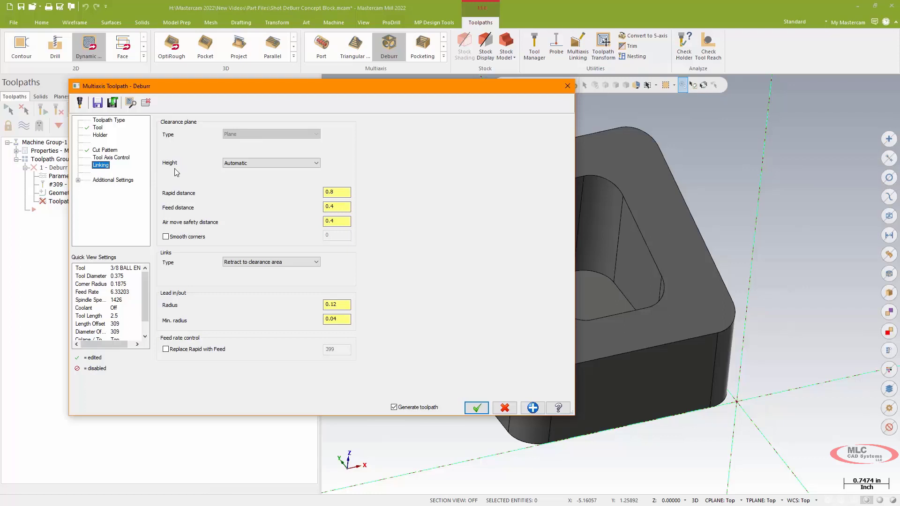
pyautogui.click(255, 162)
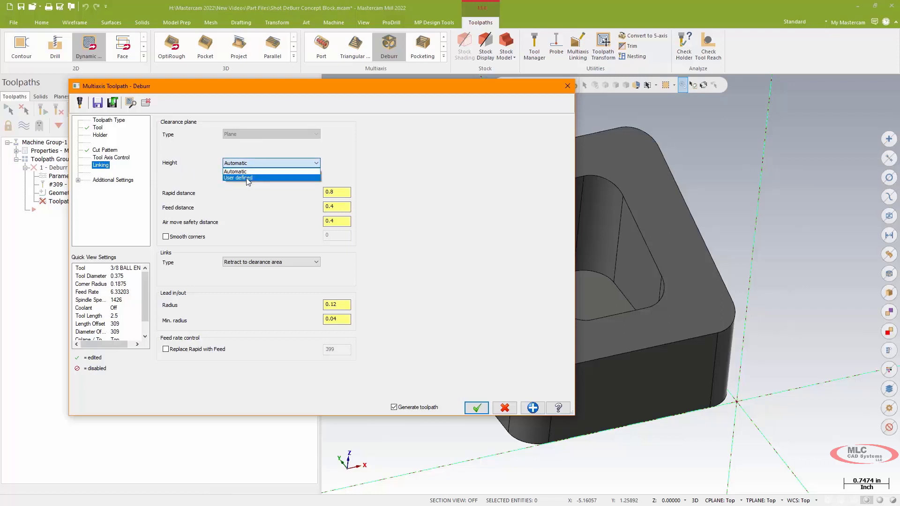
pyautogui.click(248, 180)
pyautogui.press('Tab')
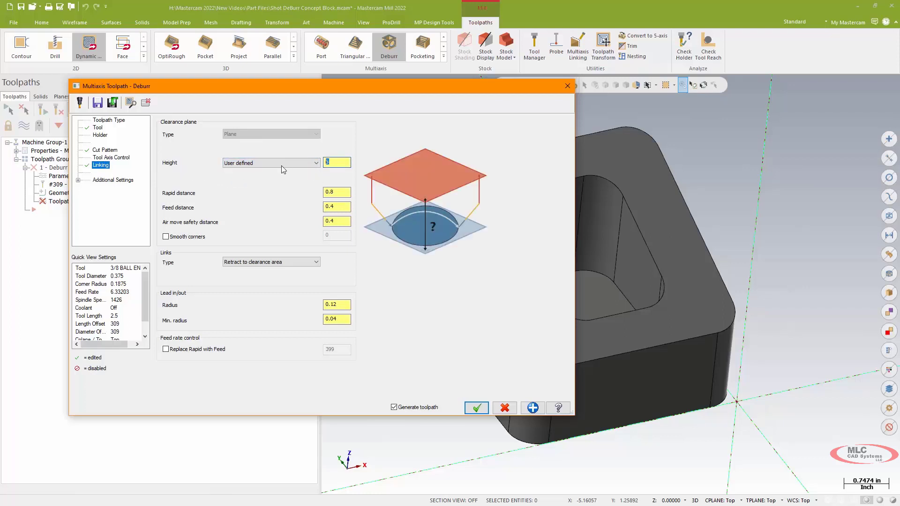
pyautogui.write('4')
pyautogui.press('Tab')
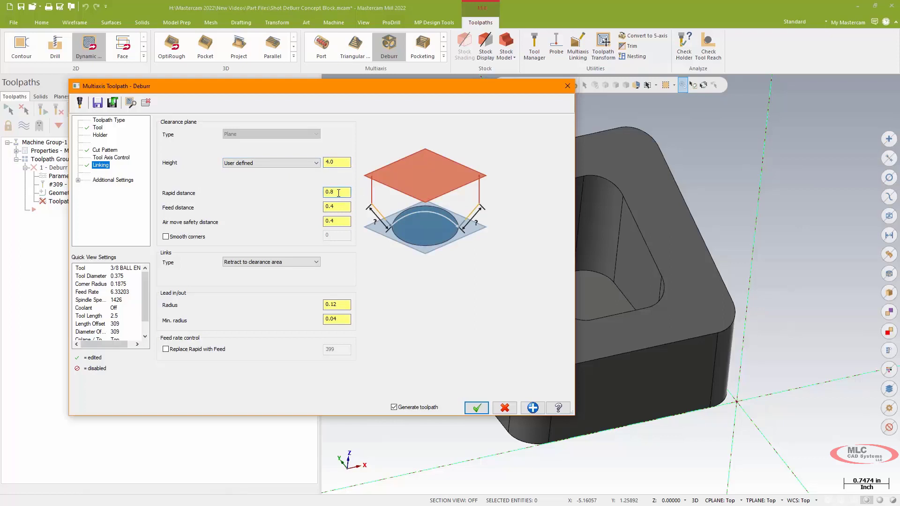
# Set rapid distance 0.5, feed distance 0.25 and air move distance 0.25
pyautogui.click(337, 207)
pyautogui.doubleClick(336, 192)
pyautogui.write('0.5')
pyautogui.press('Tab')
pyautogui.write('0.25')
pyautogui.press('Tab')
pyautogui.write('0.25')
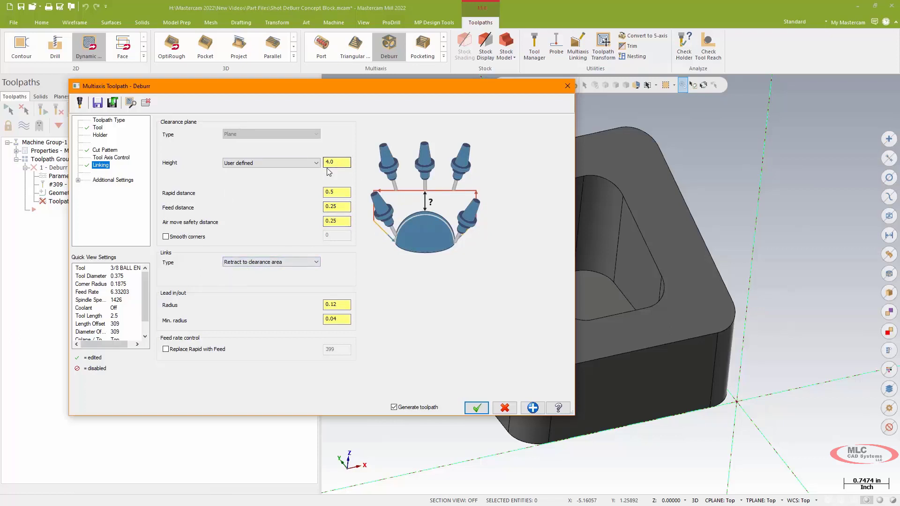
# Use Clearance blend spline links, replace rapids with feed 399, and accept the Deburr
pyautogui.click(307, 262)
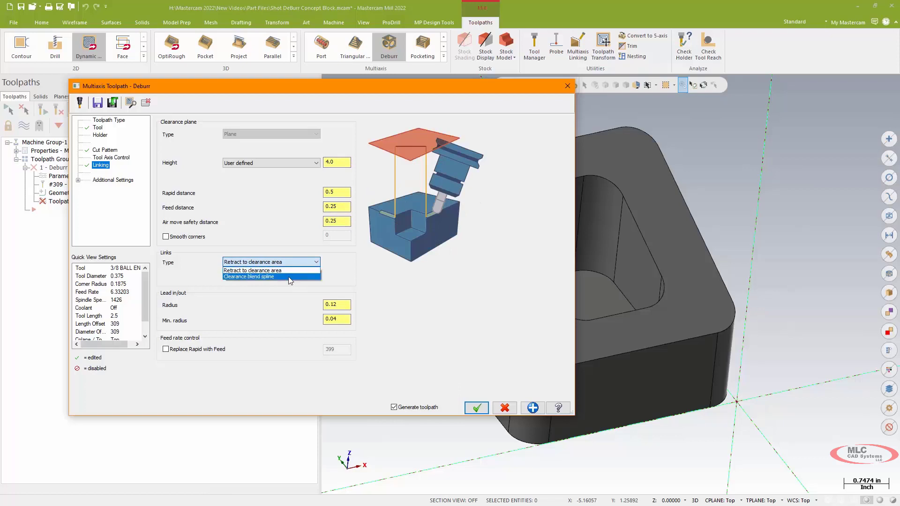
pyautogui.click(290, 277)
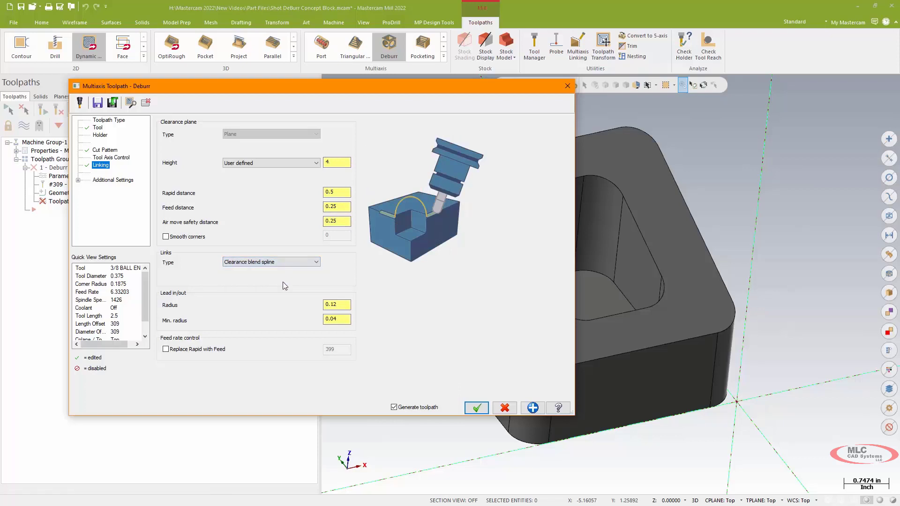
pyautogui.click(166, 349)
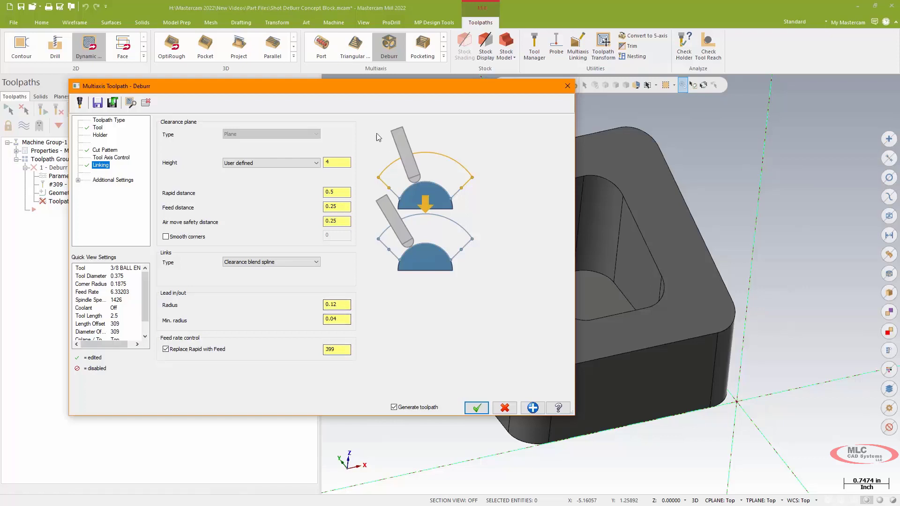
pyautogui.click(477, 407)
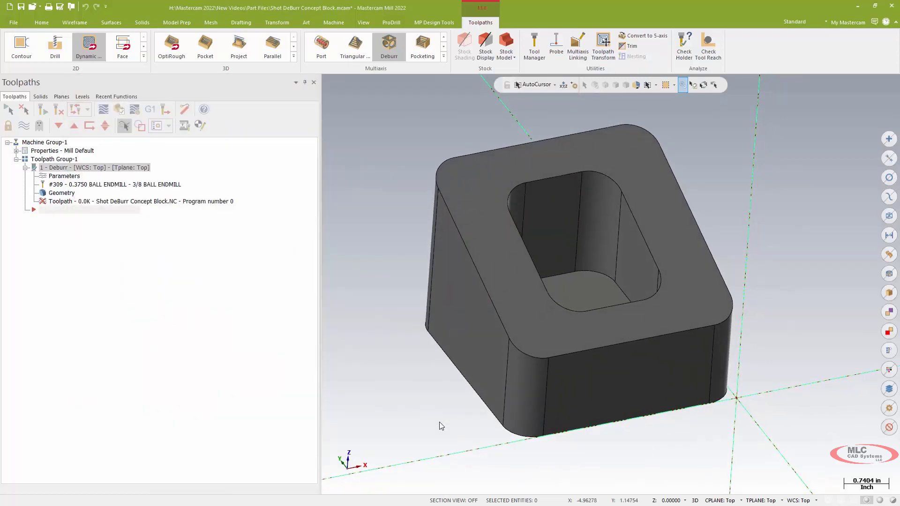
# Inspect the generated passes, copy operation 1 as 2 - Deburr, and open its parameters
pyautogui.moveTo(440, 422)
pyautogui.mouseDown(button='middle')
pyautogui.moveTo(426, 399)
pyautogui.moveTo(398, 416)
pyautogui.moveTo(488, 394)
pyautogui.moveTo(420, 366)
pyautogui.moveTo(436, 418)
pyautogui.moveTo(427, 401)
pyautogui.moveTo(435, 405)
pyautogui.mouseUp(button='middle')
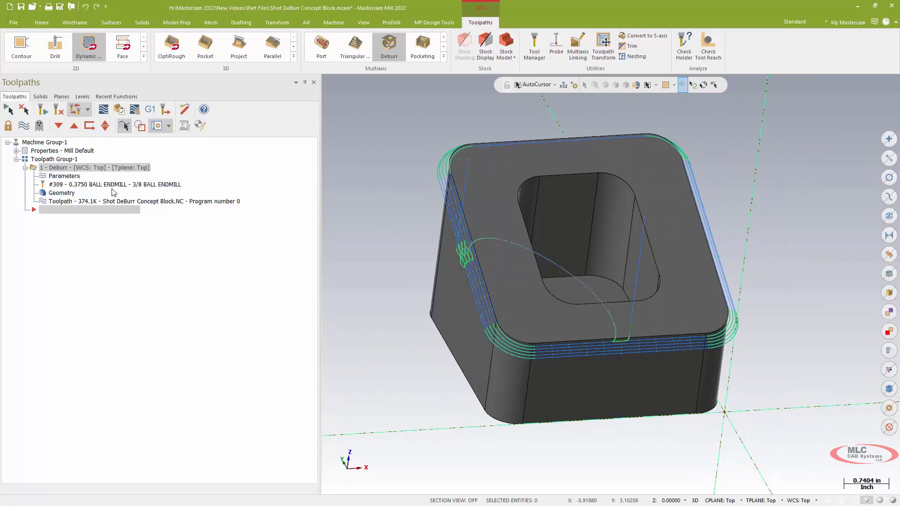
pyautogui.moveTo(65, 228); pyautogui.dragTo(130, 226, button='right')
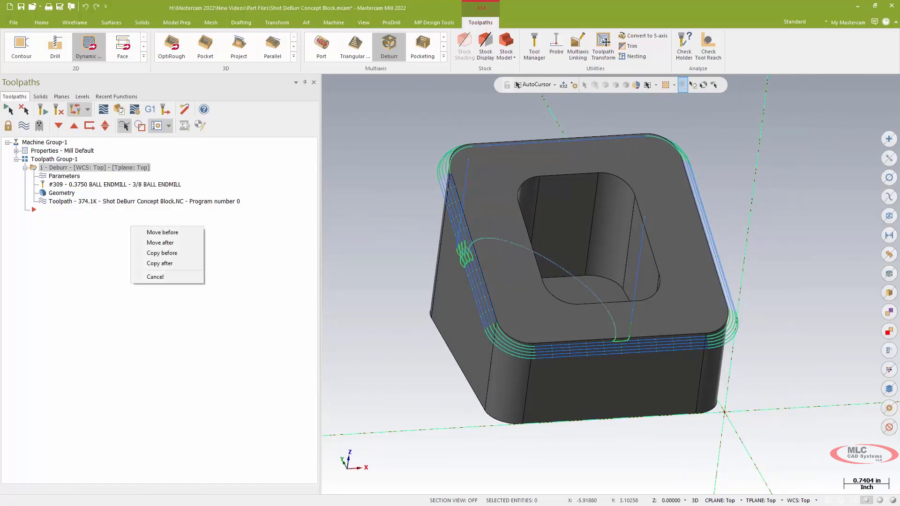
pyautogui.click(188, 264)
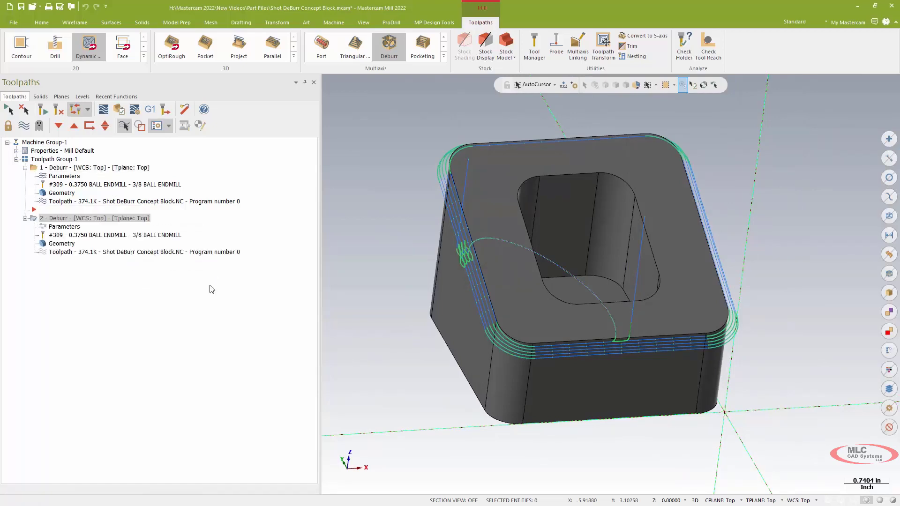
pyautogui.click(64, 228)
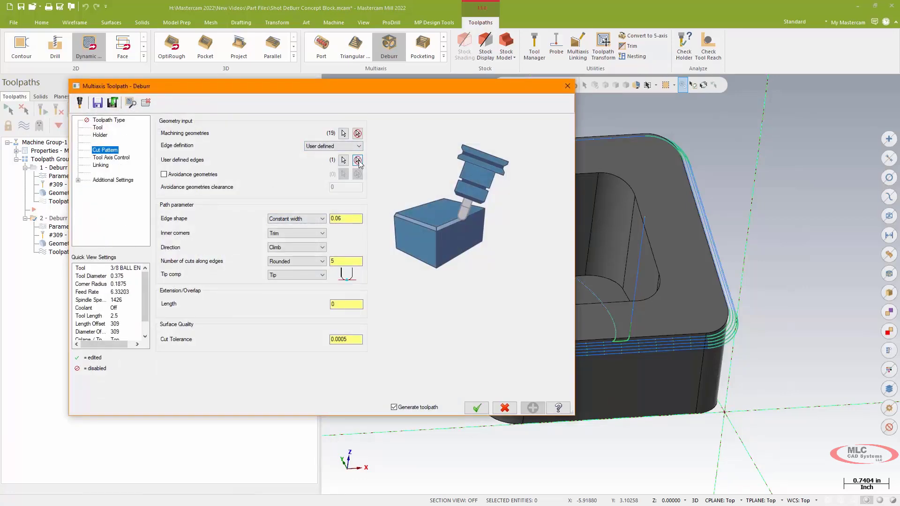
# Replace operation 2's chosen edges with the pocket's top-edge loop and enable toolpath generation
pyautogui.click(358, 161)
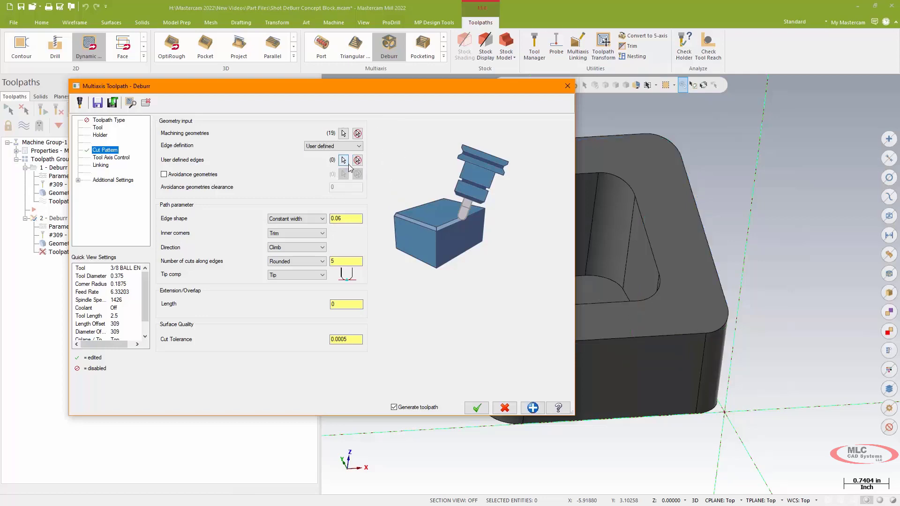
pyautogui.click(344, 162)
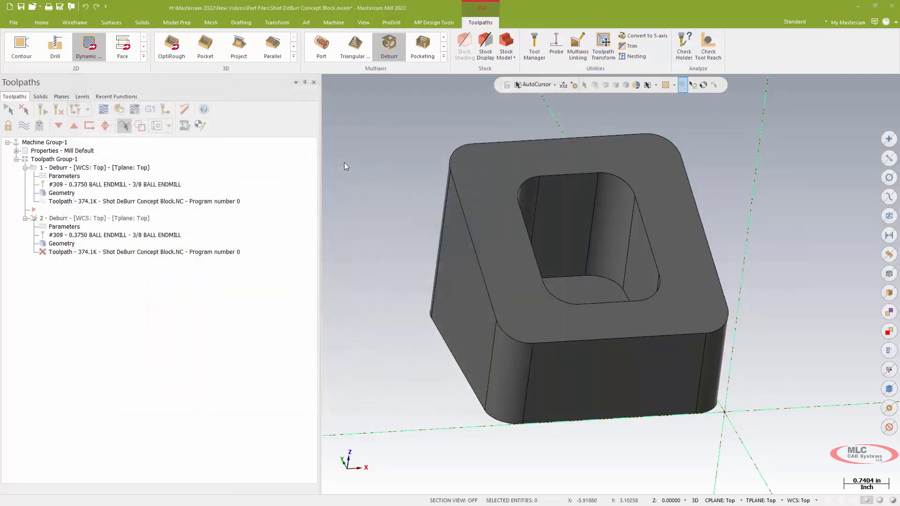
pyautogui.click(658, 260)
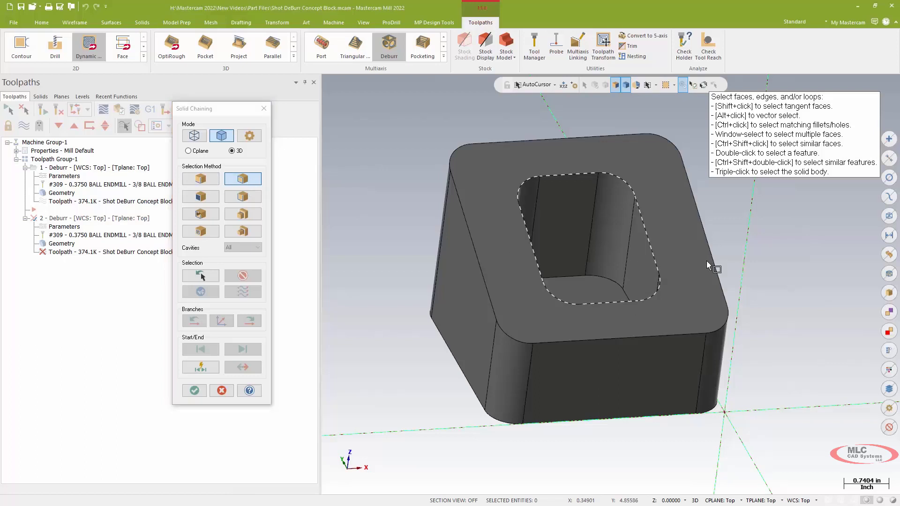
pyautogui.click(194, 390)
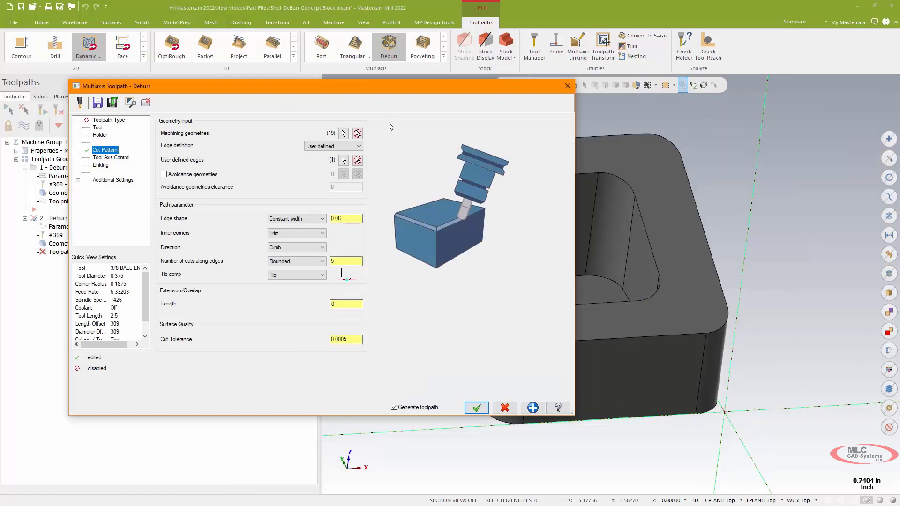
pyautogui.moveTo(392, 89); pyautogui.dragTo(399, 83)
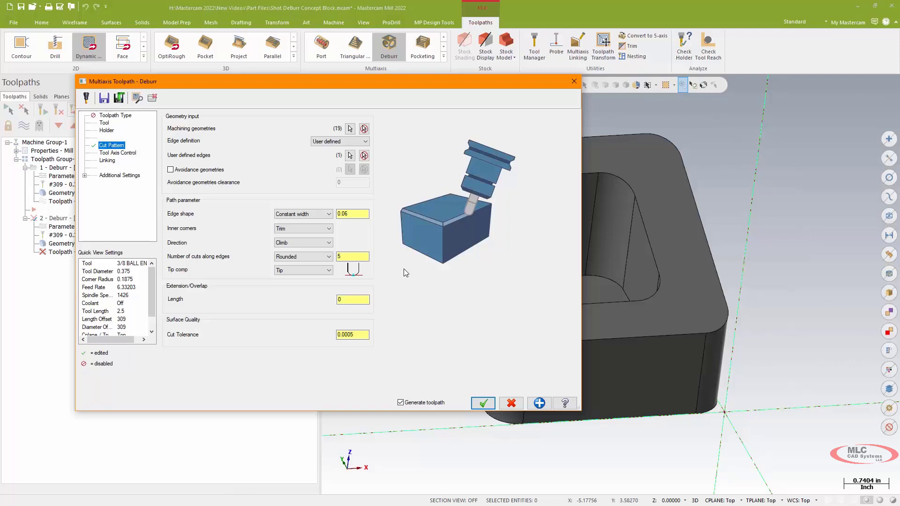
pyautogui.click(406, 408)
pyautogui.click(483, 403)
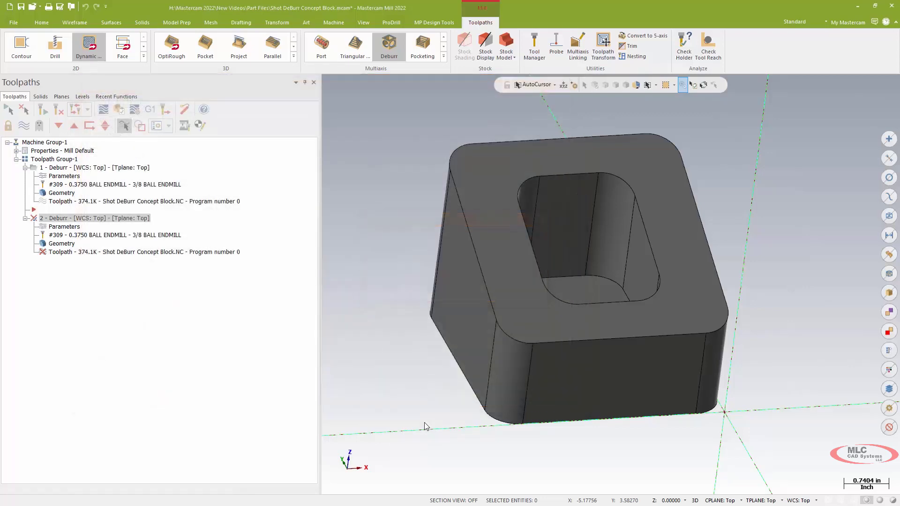
# Select Toolpath Group-1 and verify both Deburr operations in Mastercam Simulator
pyautogui.hotkey('alt', 'Left')
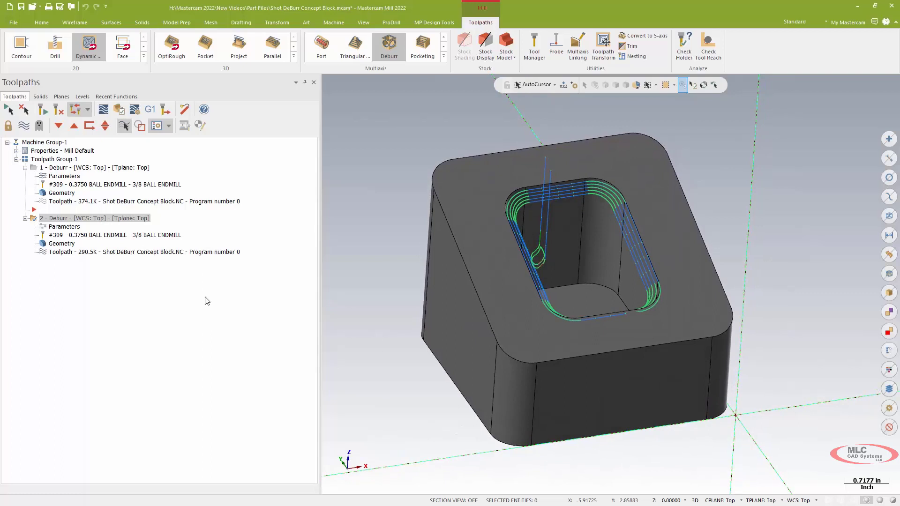
pyautogui.click(46, 160)
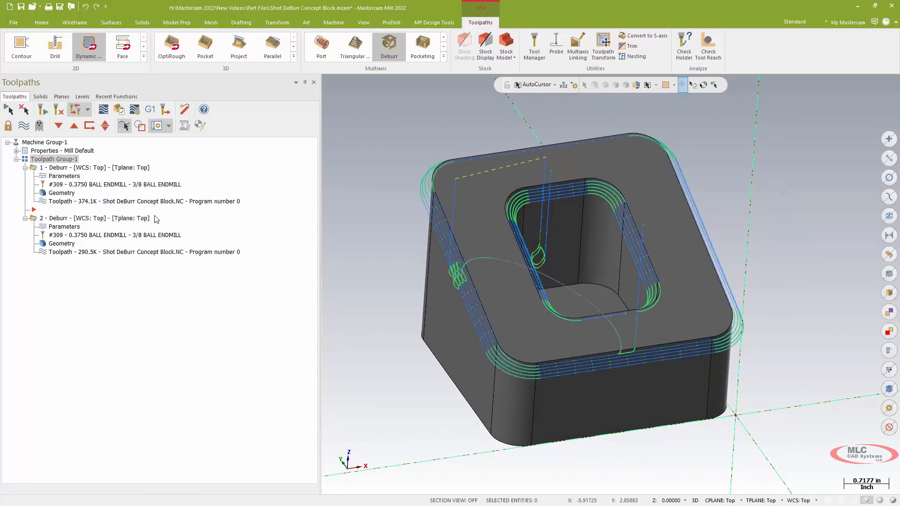
pyautogui.click(135, 110)
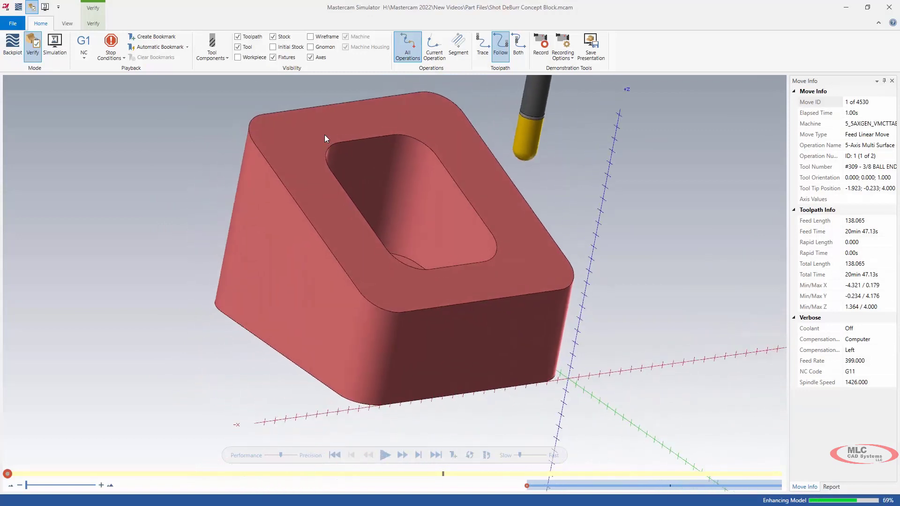
# Show the tool instead of toolpath lines and play the simulation at a faster speed
pyautogui.click(238, 47)
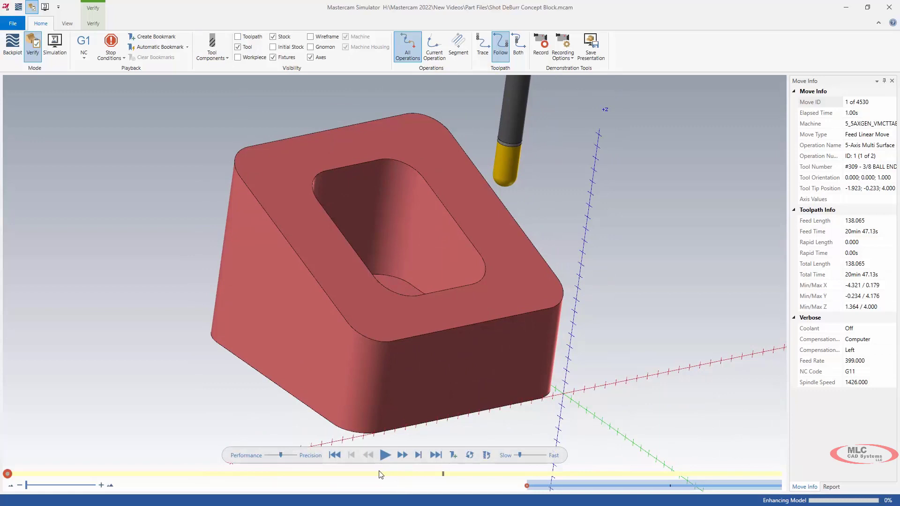
pyautogui.click(385, 456)
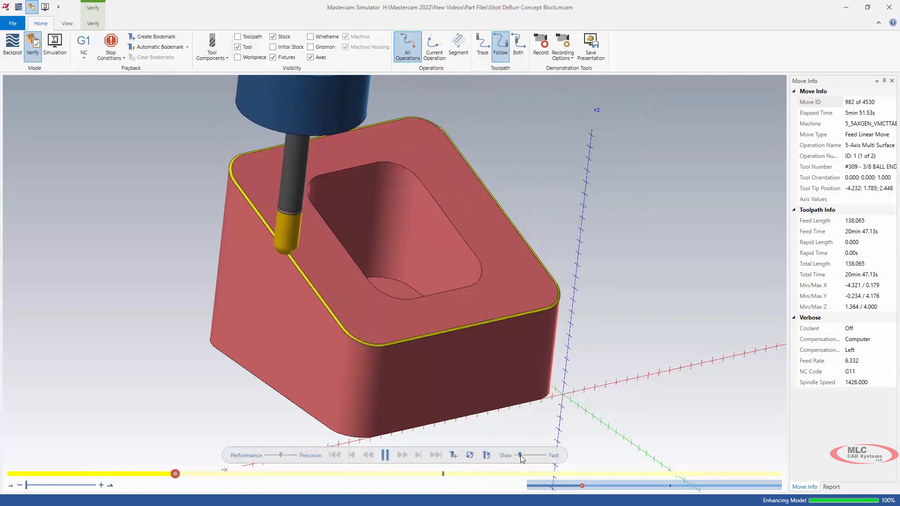
pyautogui.moveTo(520, 455); pyautogui.dragTo(524, 456)
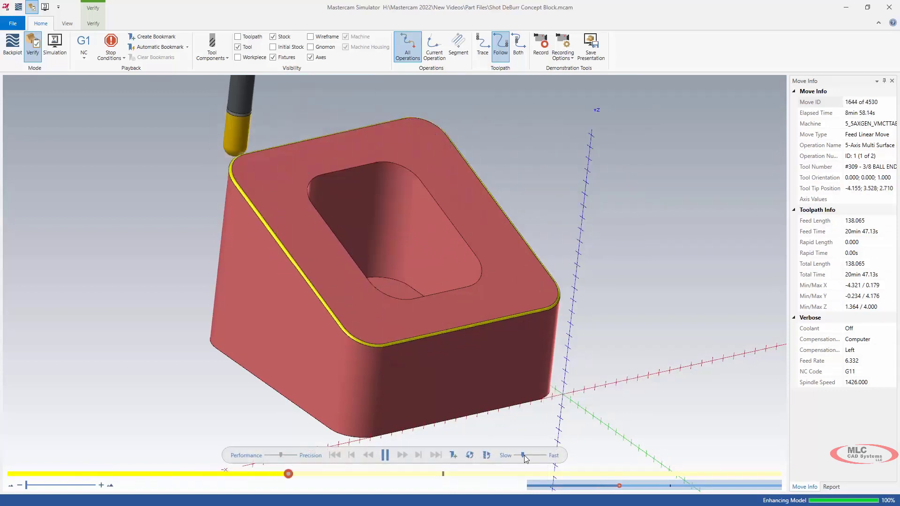